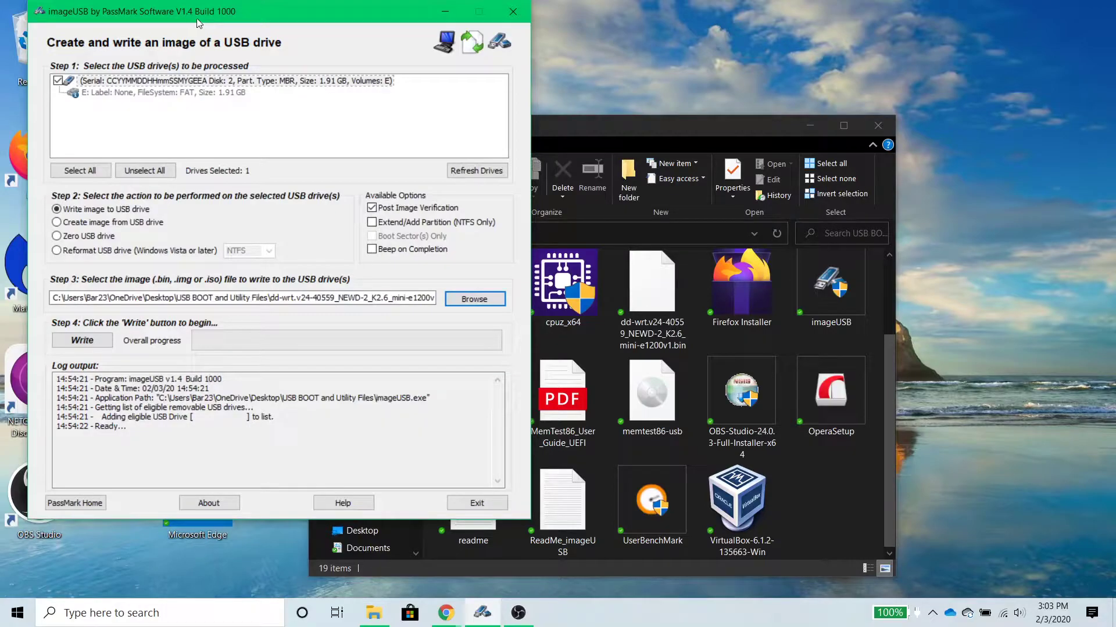
# Step: Drag the imageUSB window from the left edge to the middle of the screen
pyautogui.moveTo(284, 15); pyautogui.dragTo(514, 15)
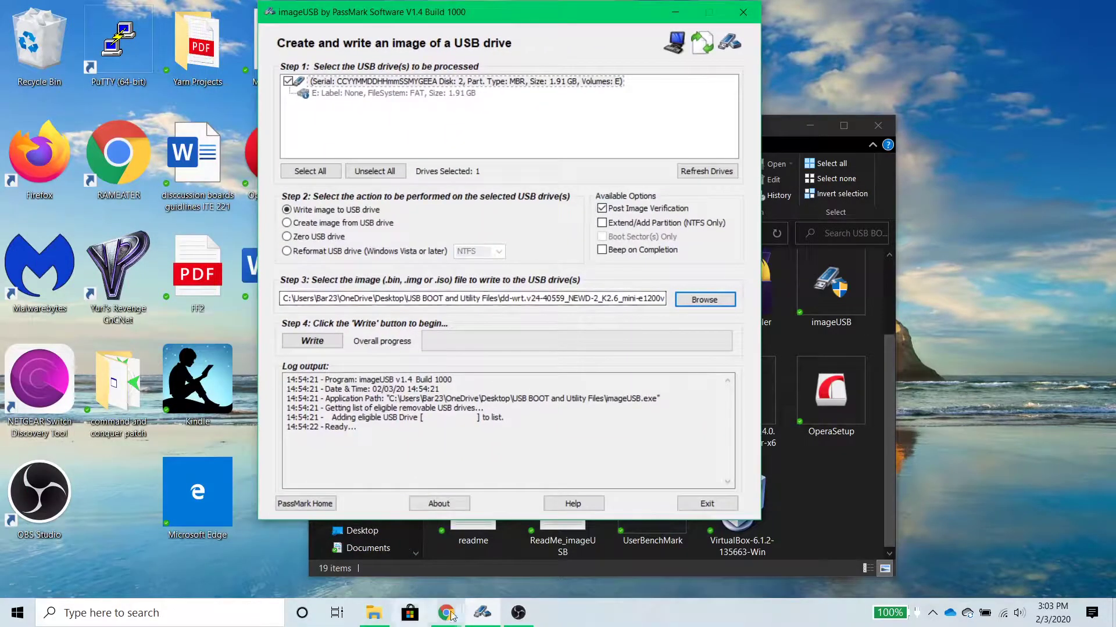
pyautogui.moveTo(455, 616)
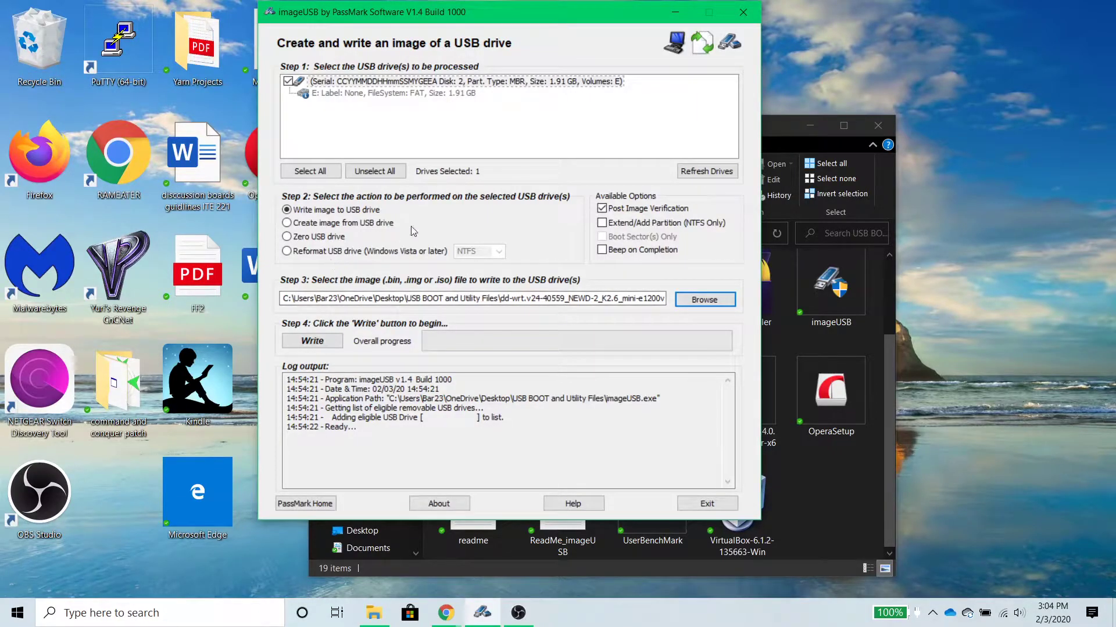
# Step: Bring the Lubuntu downloads browser window to the front from the Chrome taskbar
pyautogui.click(445, 613)
pyautogui.moveTo(398, 571)
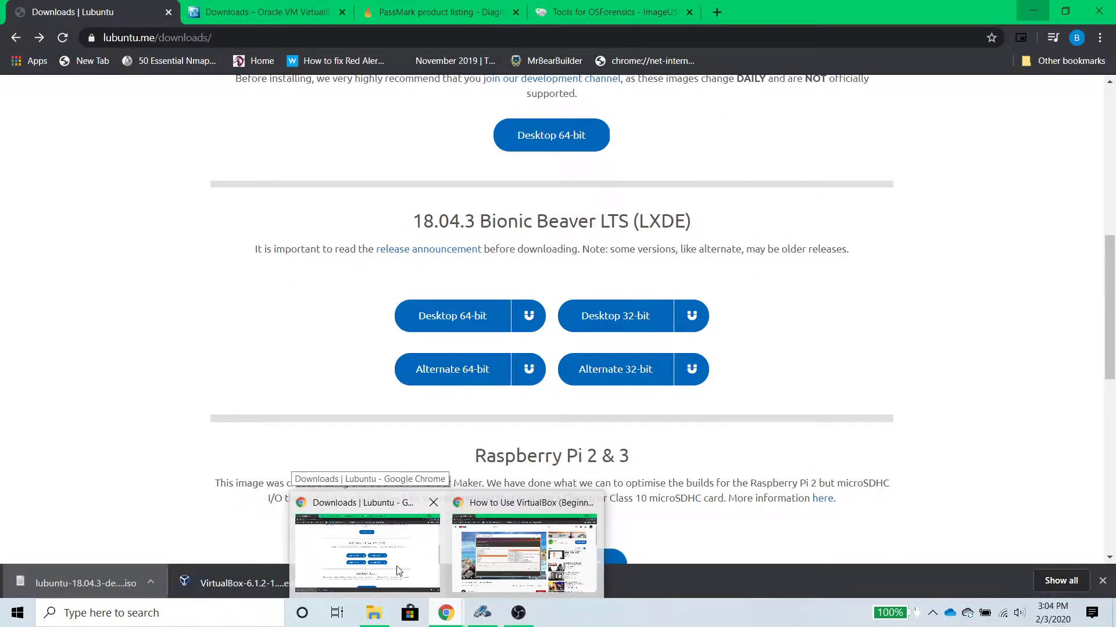
pyautogui.click(399, 571)
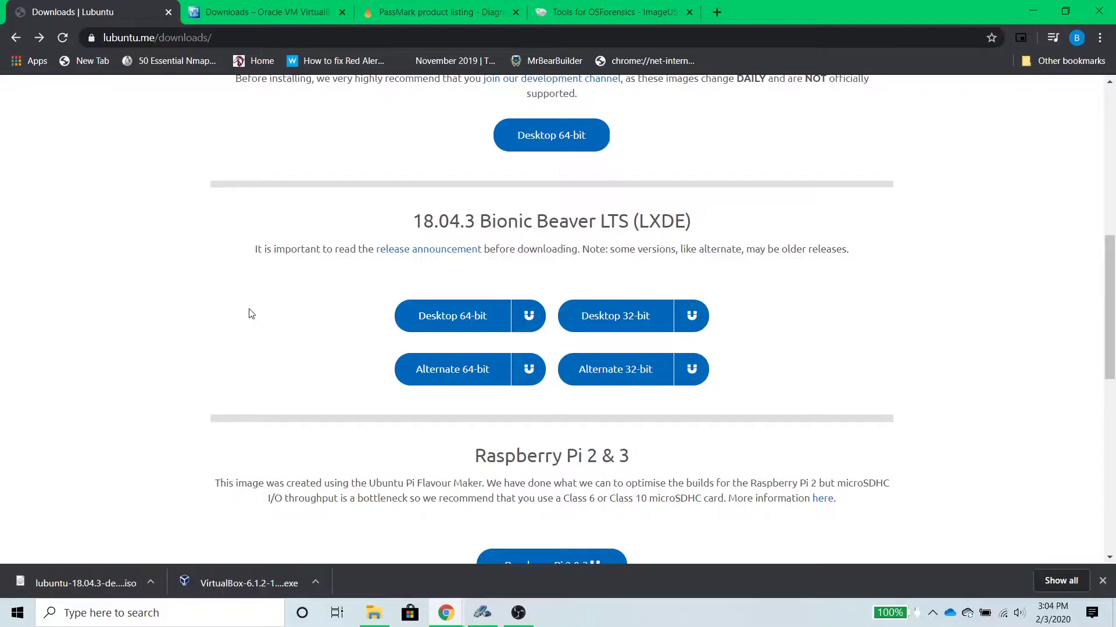
# Step: Scroll through the 19.10, 20.04, 18.04.3 LTS and Raspberry Pi download sections
pyautogui.scroll(4, 251, 314)
pyautogui.scroll(-4, 244, 310)
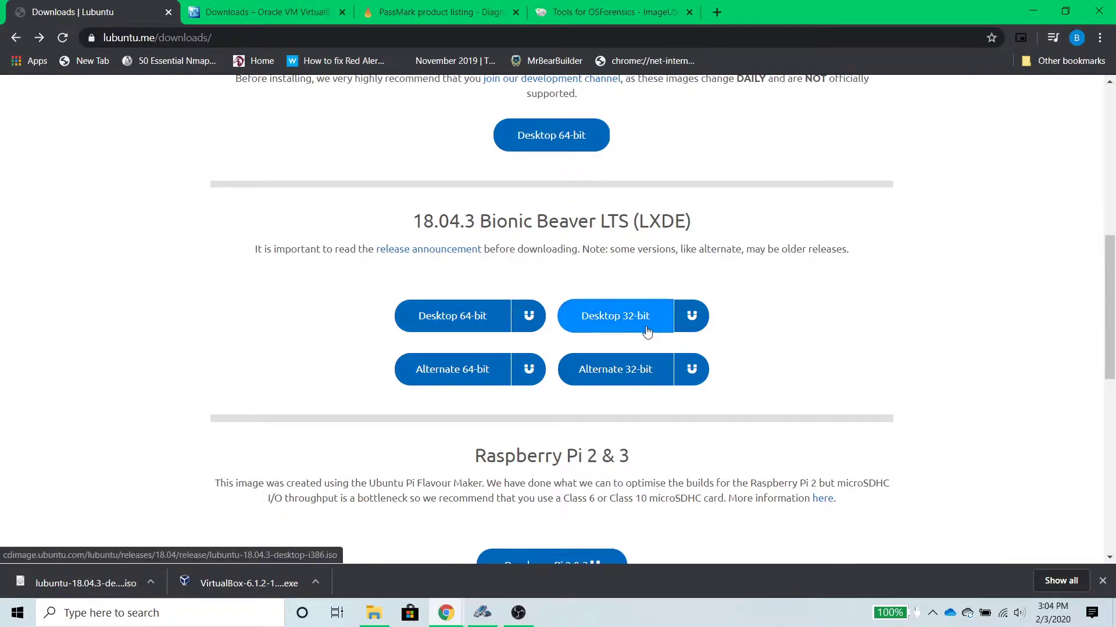
pyautogui.scroll(-4, 342, 338)
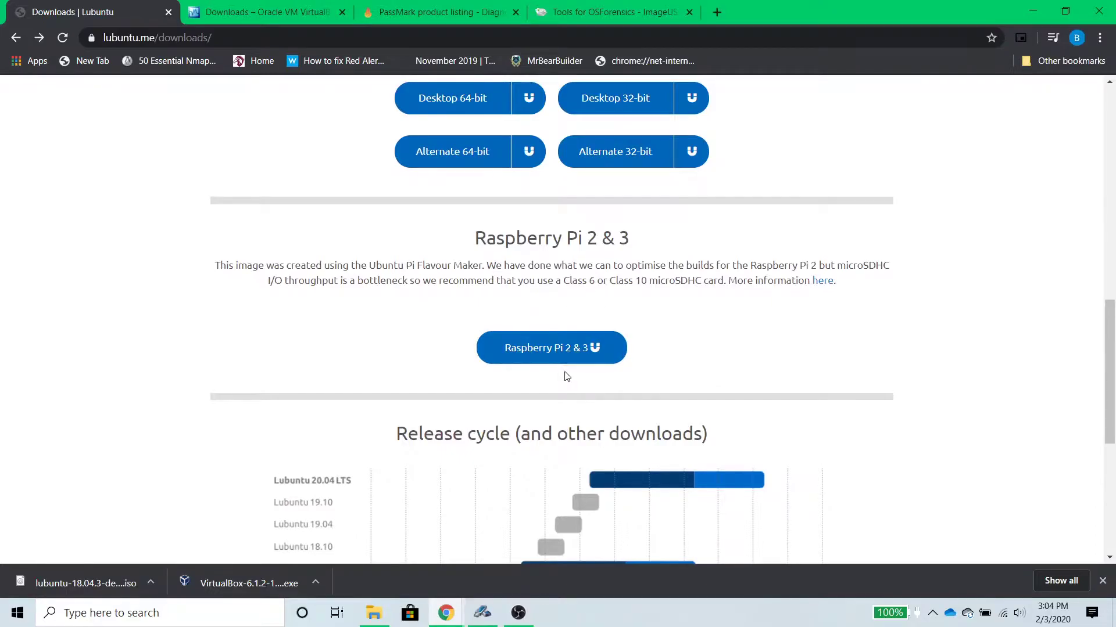
pyautogui.scroll(9, 430, 325)
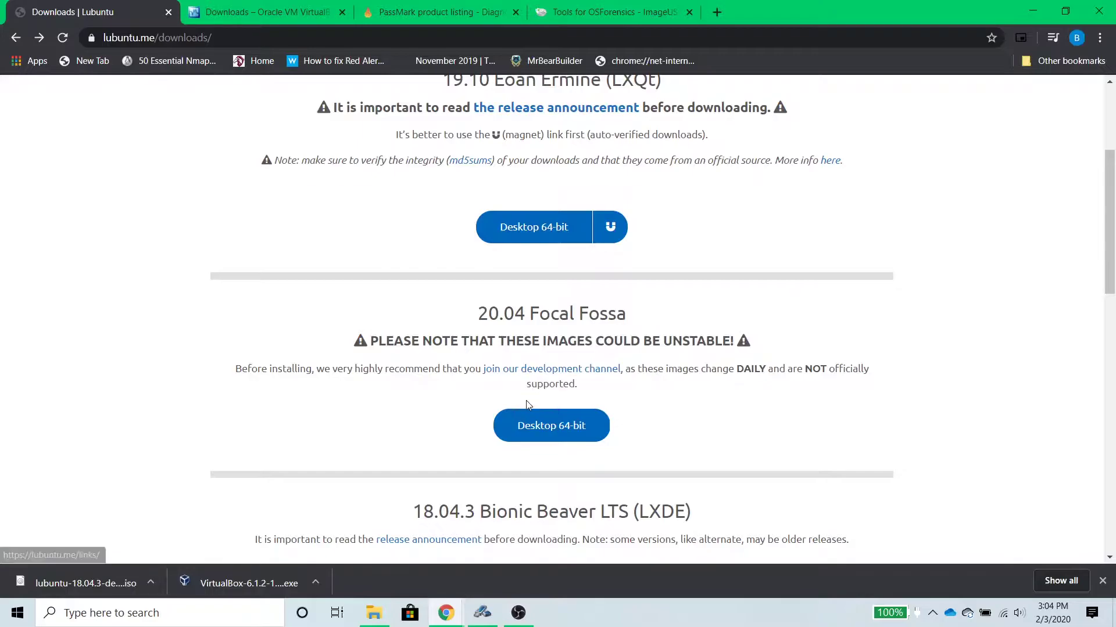
pyautogui.scroll(3, 388, 174)
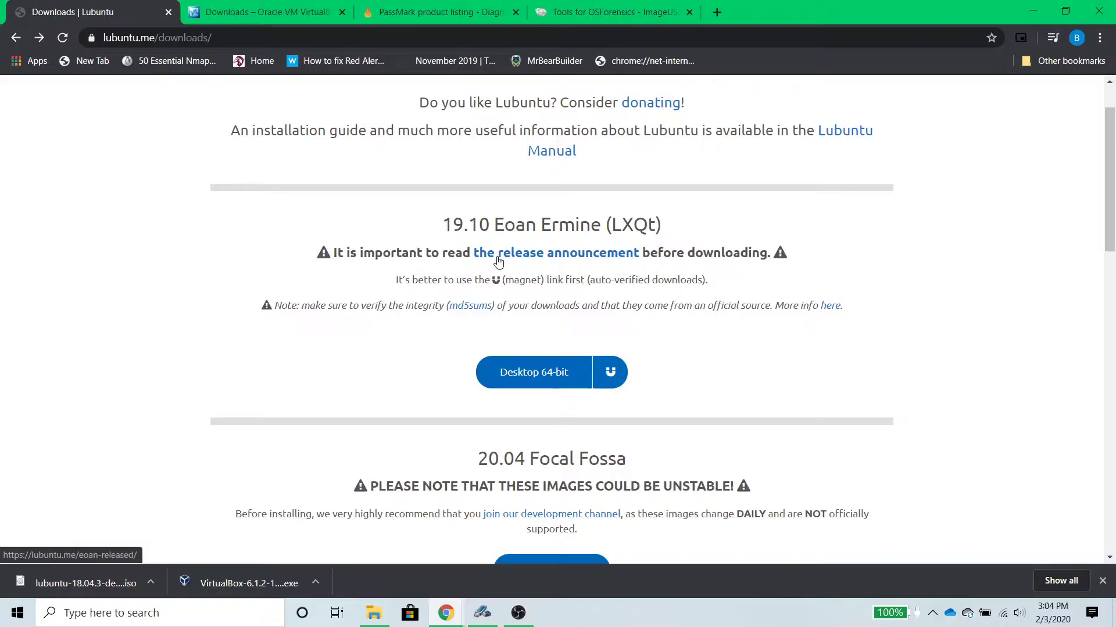
pyautogui.scroll(-5, 555, 302)
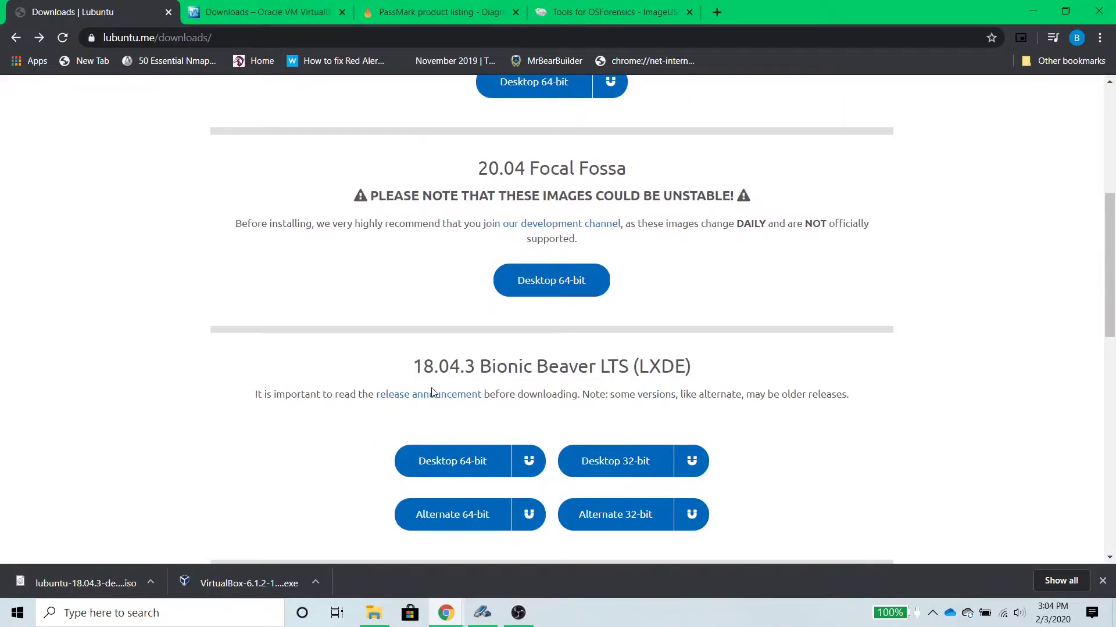
pyautogui.scroll(5, 431, 393)
pyautogui.scroll(-6, 516, 277)
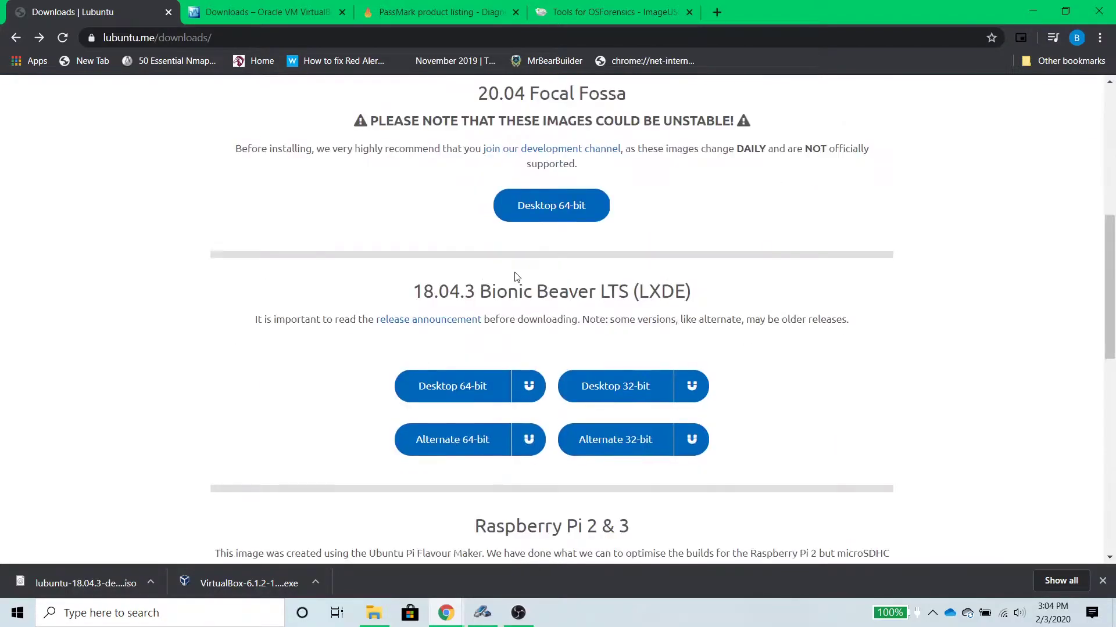
pyautogui.scroll(-5, 516, 277)
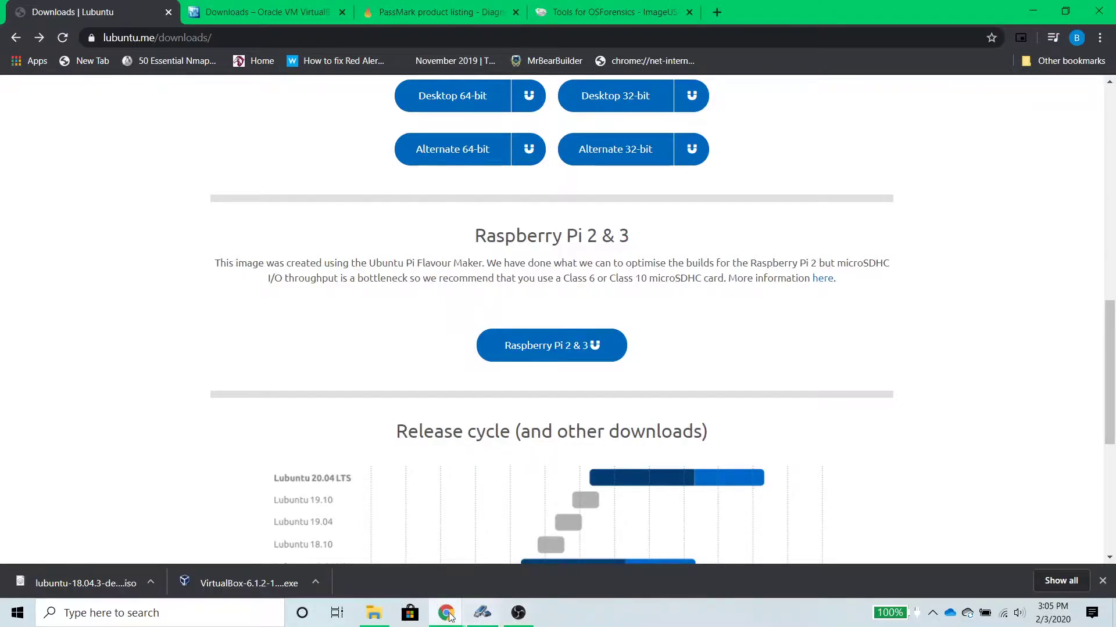
# Step: Return to imageUSB, tick the 1.91 GB USB drive and refresh the drive list
pyautogui.click(375, 617)
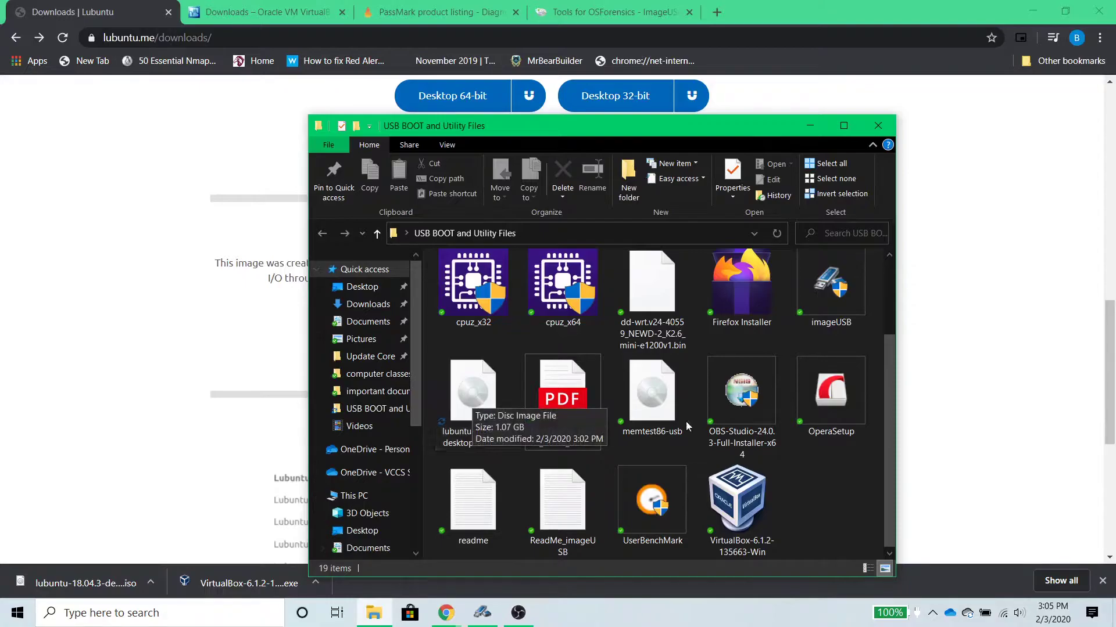
pyautogui.click(810, 126)
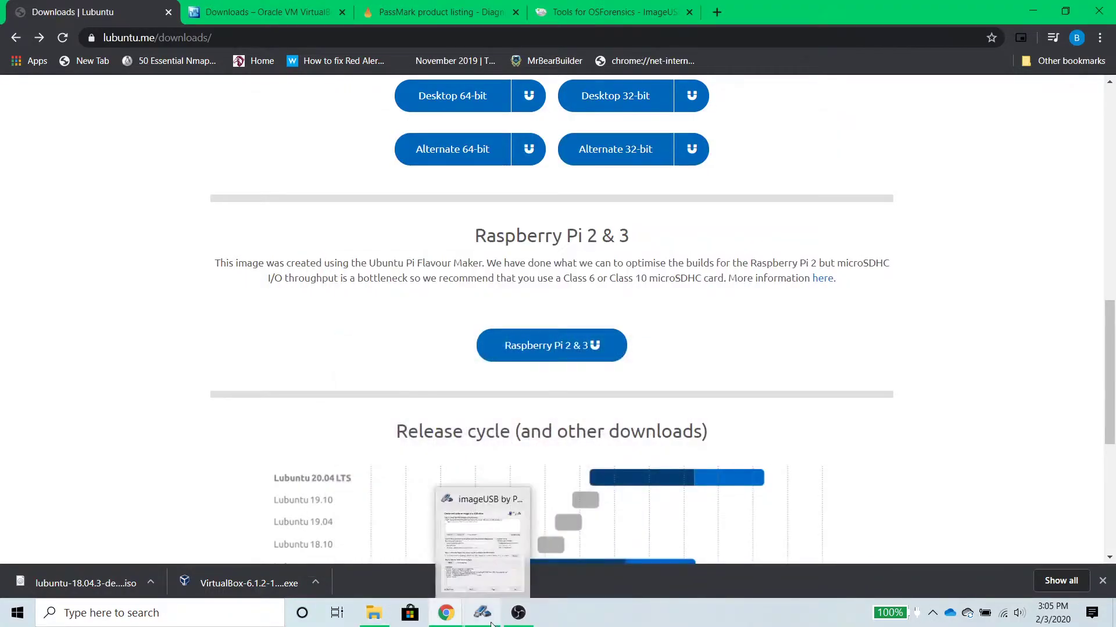
pyautogui.click(483, 614)
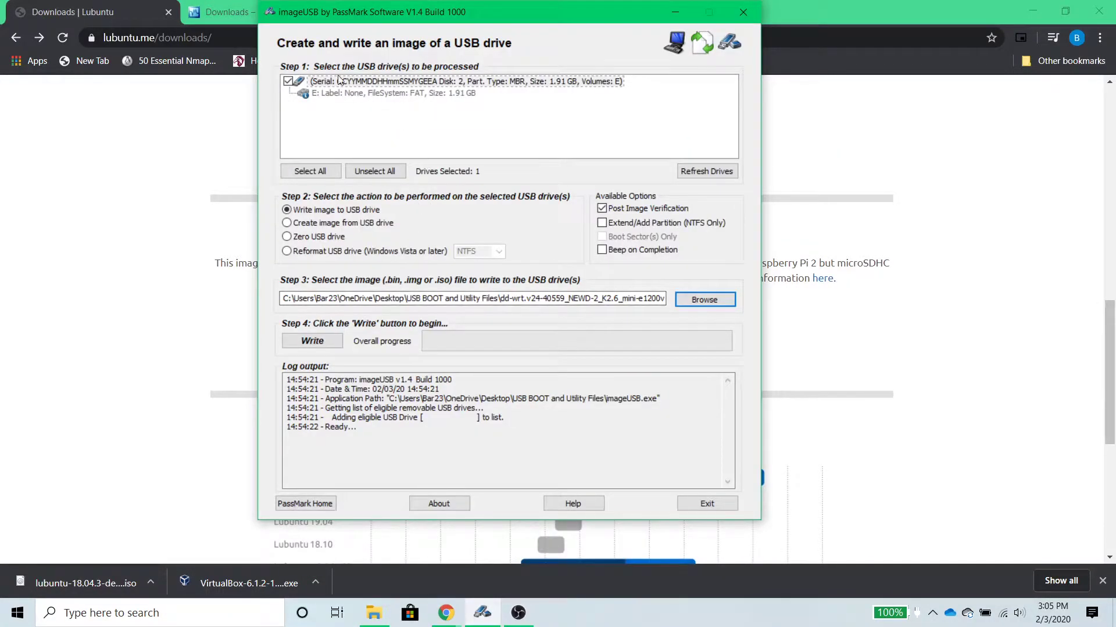
pyautogui.click(287, 82)
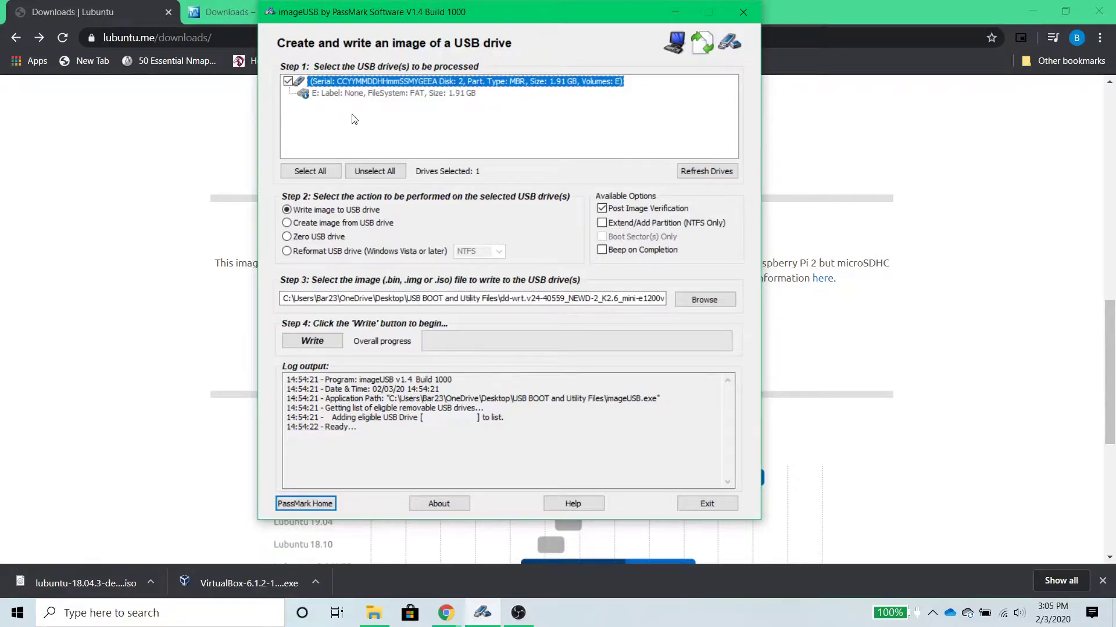
pyautogui.click(698, 177)
# Step: Choose lubuntu-18.04.3-desktop-amd64.iso as the image file to write
pyautogui.click(690, 302)
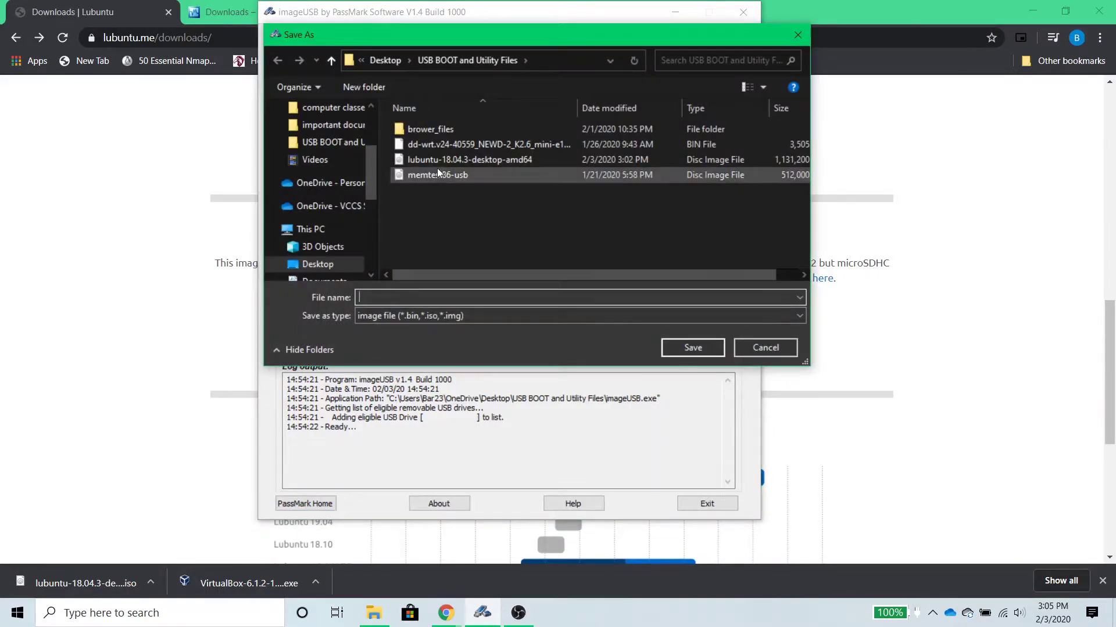
pyautogui.click(437, 163)
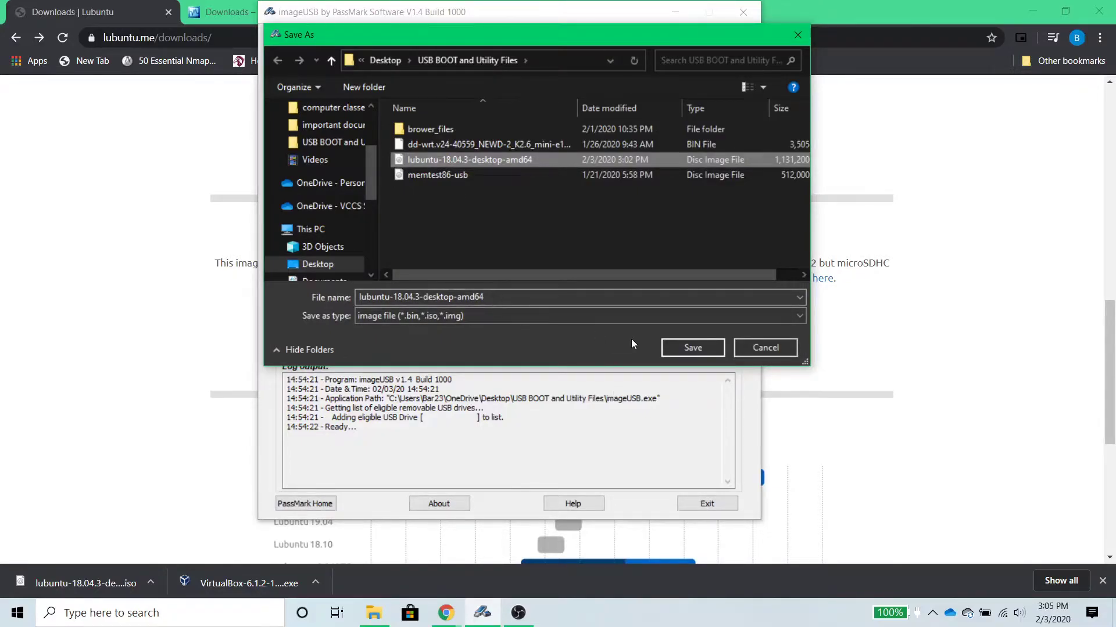
pyautogui.click(671, 344)
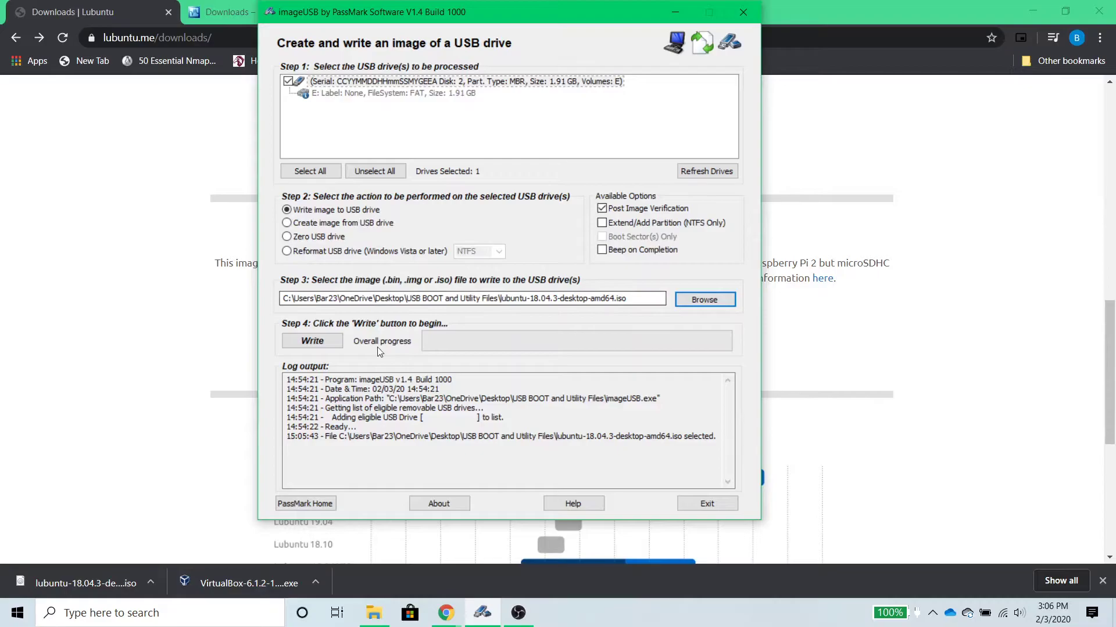
# Step: Start writing and confirm the Lubuntu ISO source and 1.91 GB destination drive
pyautogui.click(330, 344)
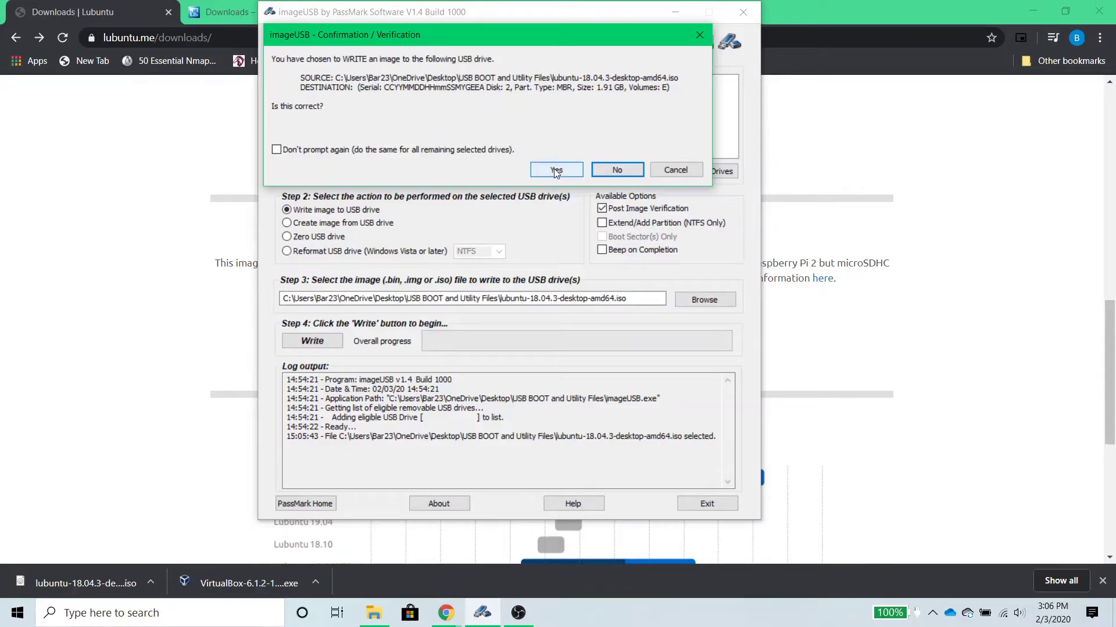
pyautogui.click(568, 174)
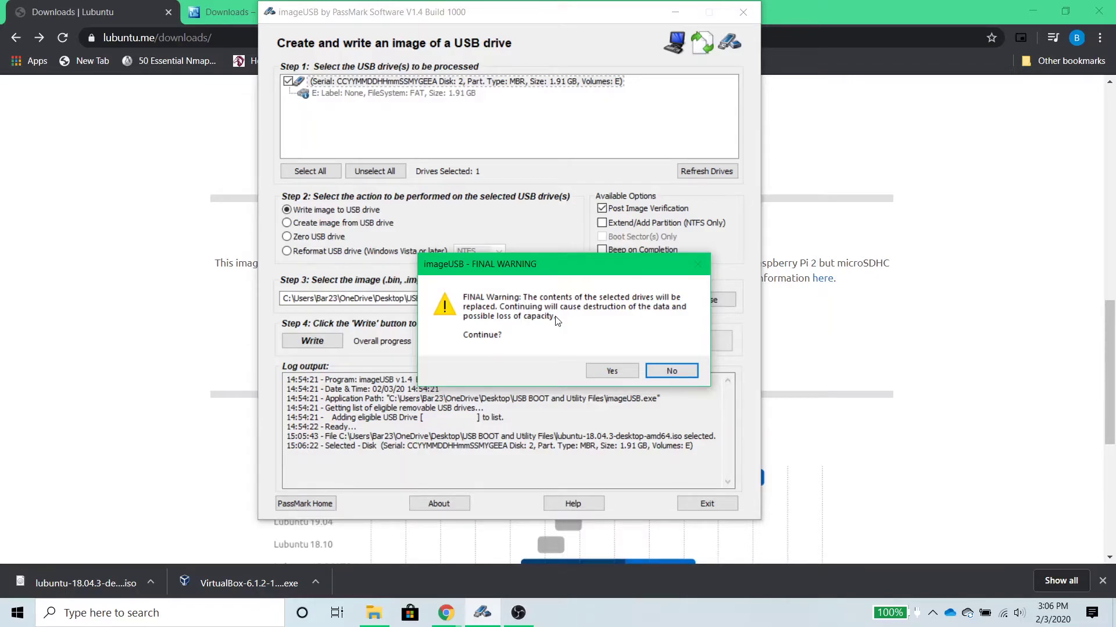
# Step: Accept the final overwrite warning, then dismiss the Imaging Completed message after verification
pyautogui.click(598, 372)
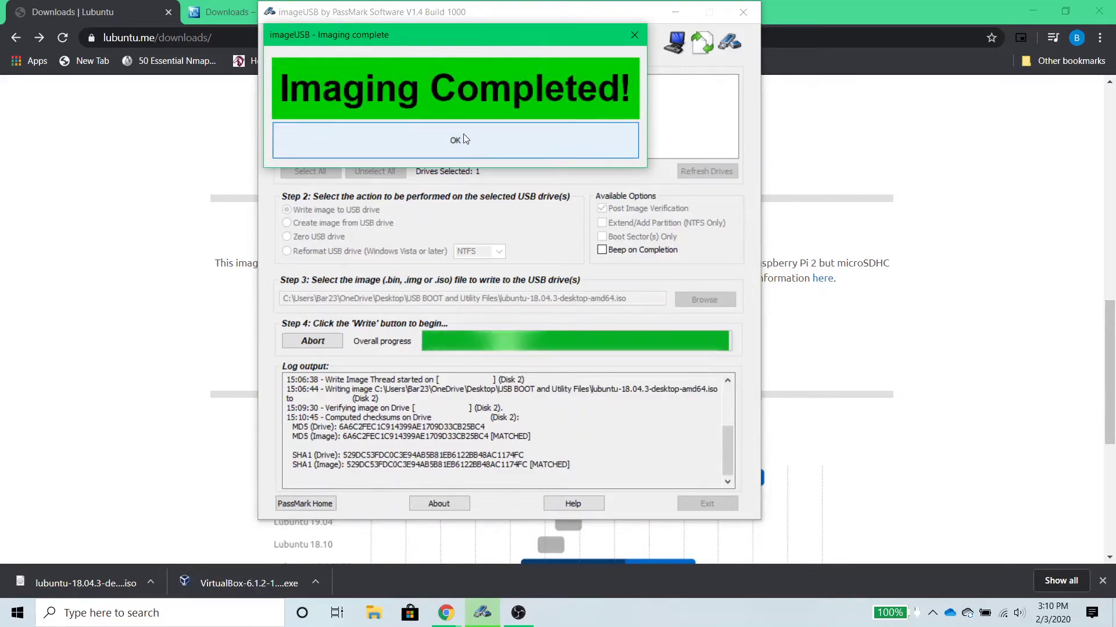
pyautogui.click(521, 144)
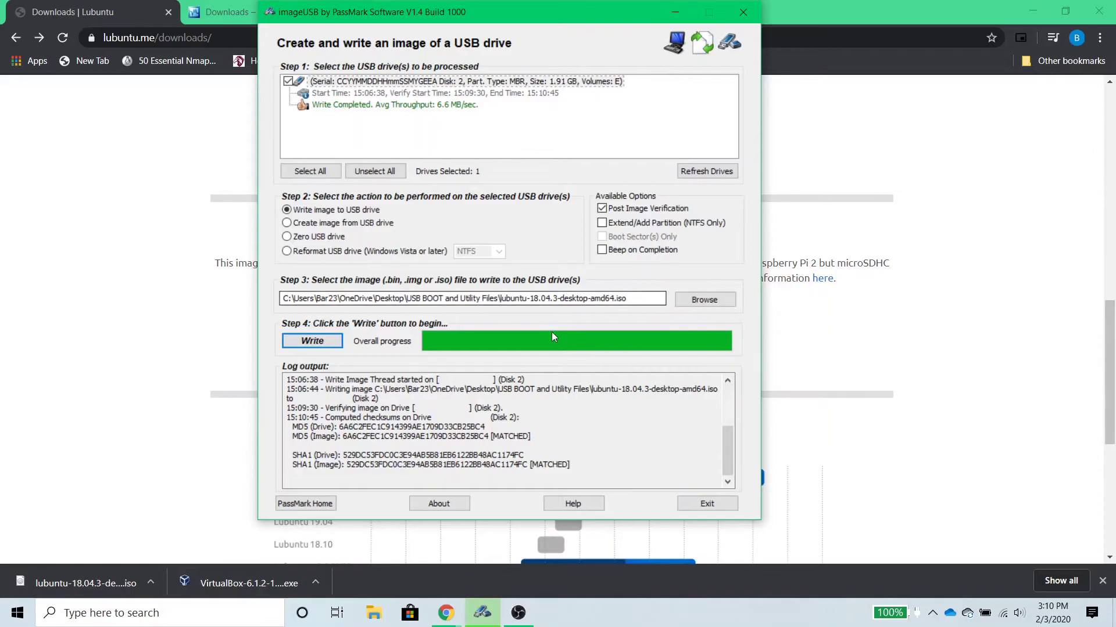
# Step: Exit imageUSB and scroll through the free products on PassMark's product listing page
pyautogui.click(684, 504)
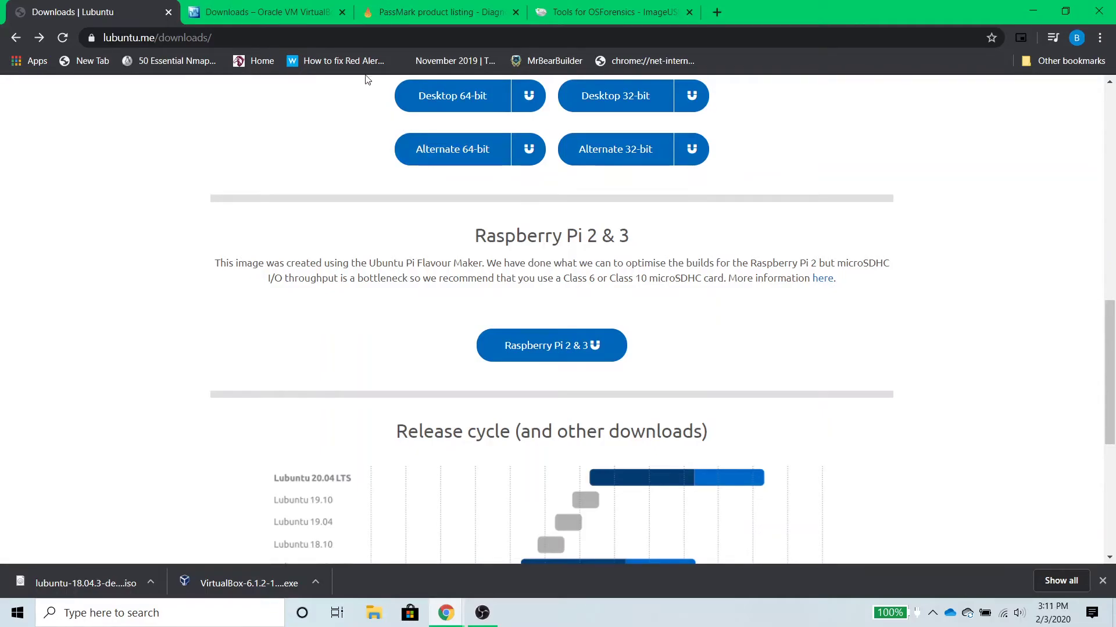
pyautogui.click(396, 10)
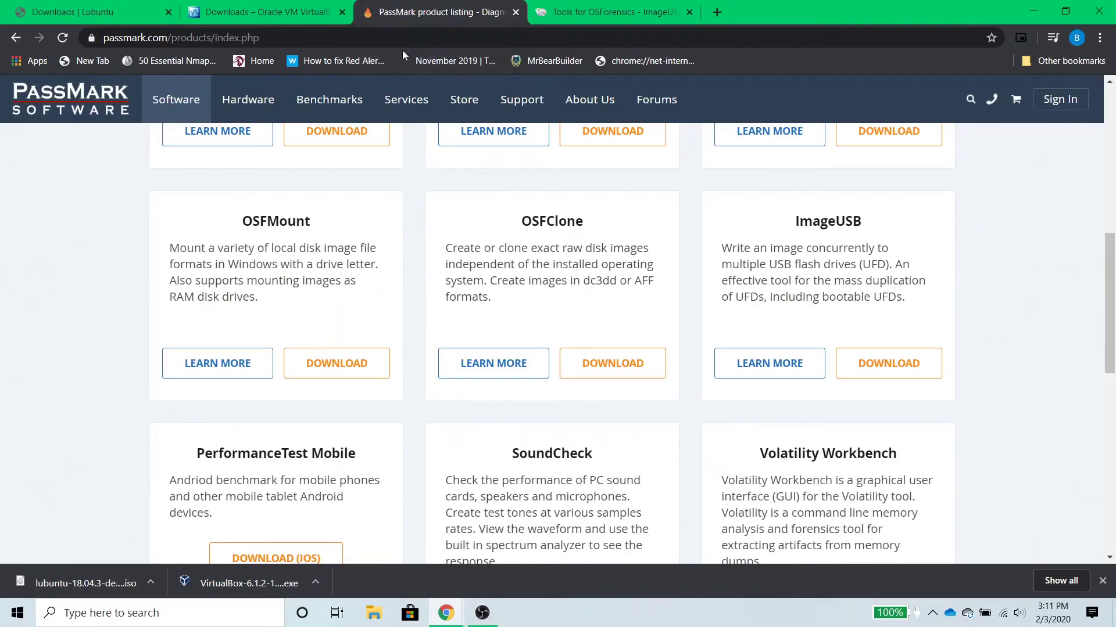
pyautogui.scroll(9, 718, 345)
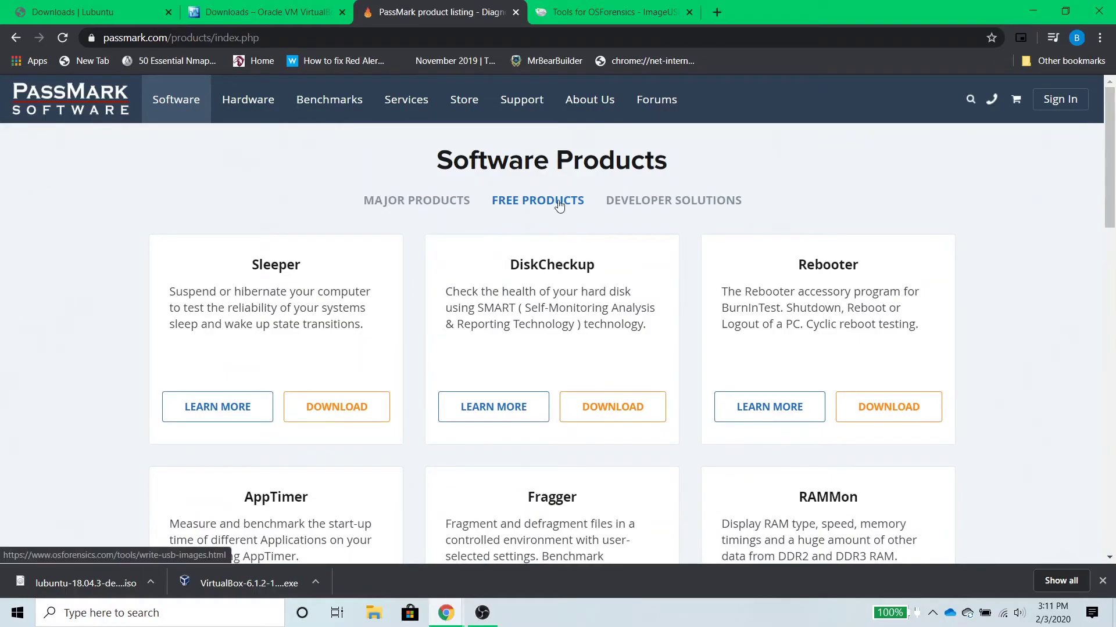
pyautogui.scroll(-8, 741, 336)
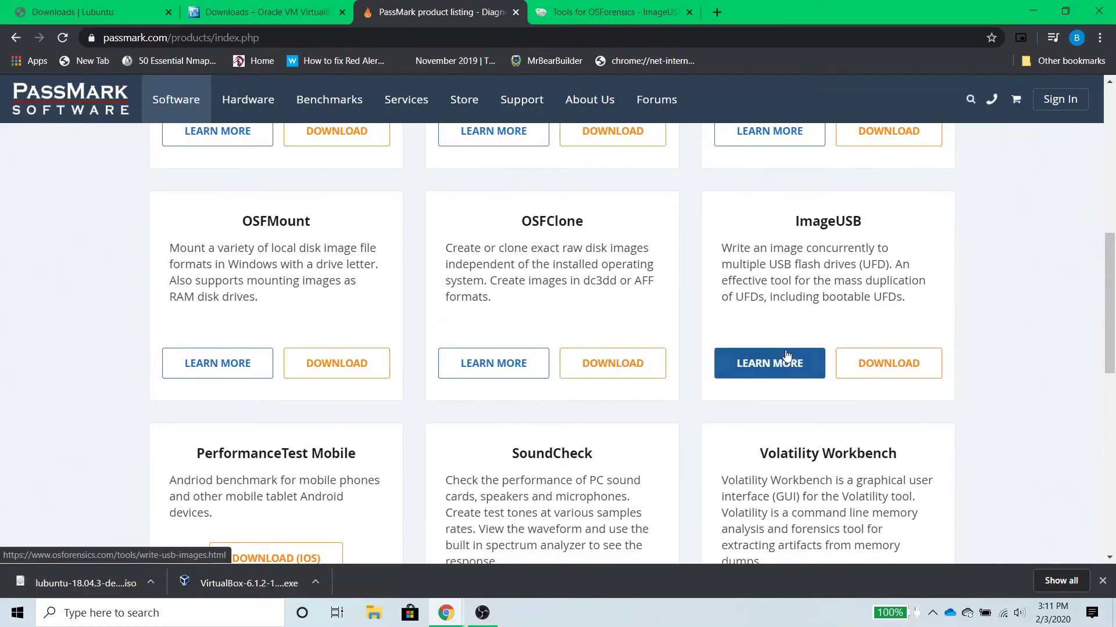
pyautogui.scroll(-1, 661, 381)
pyautogui.scroll(-2, 661, 381)
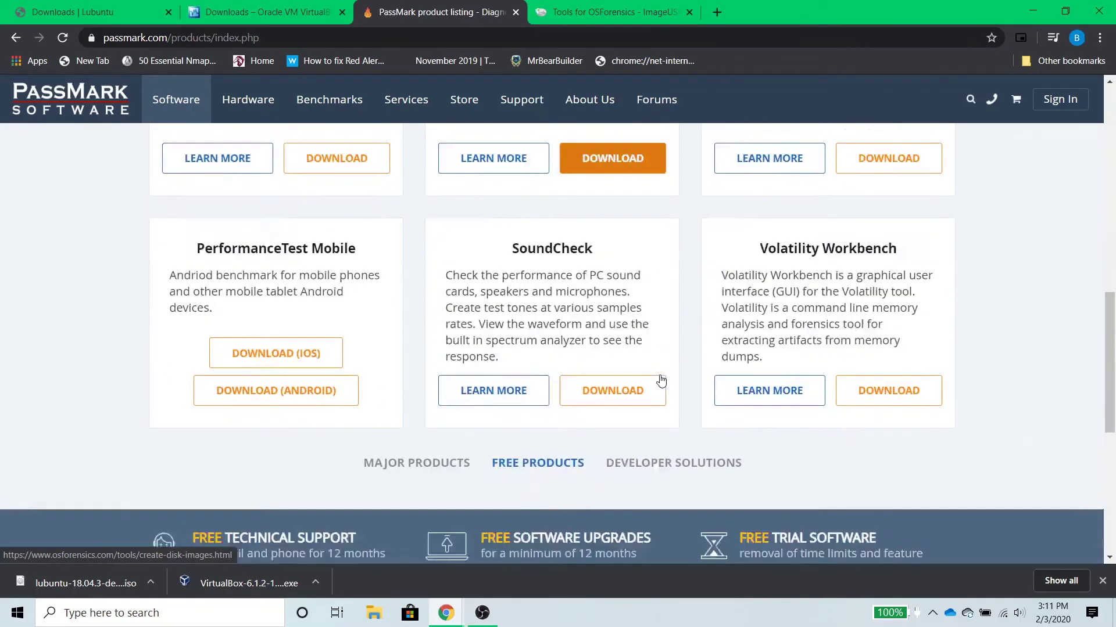
pyautogui.scroll(6, 661, 381)
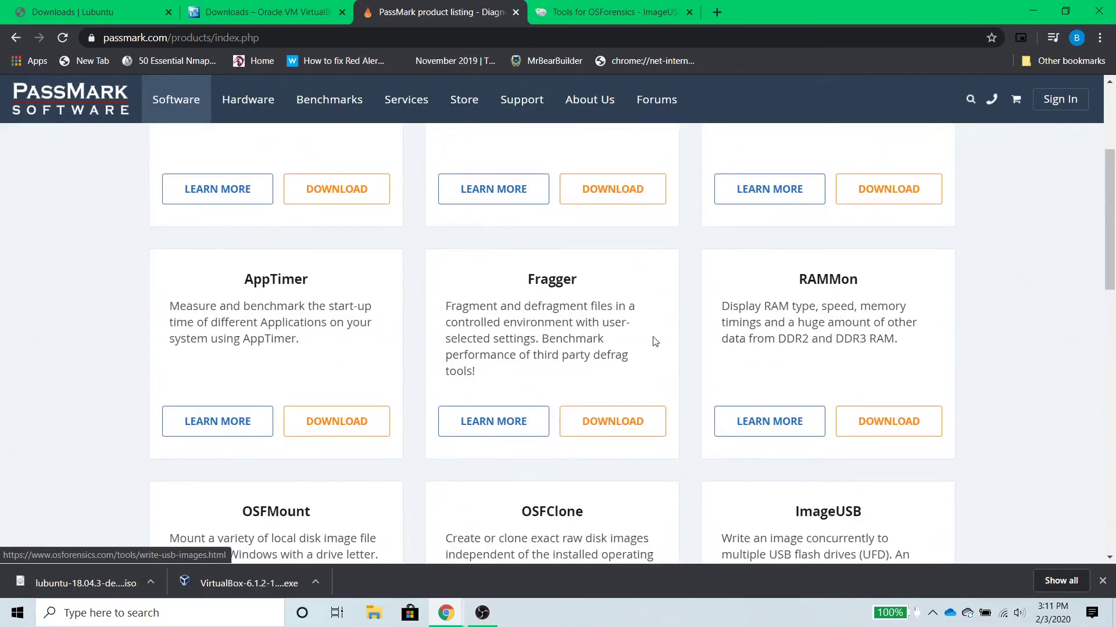
pyautogui.scroll(3, 536, 315)
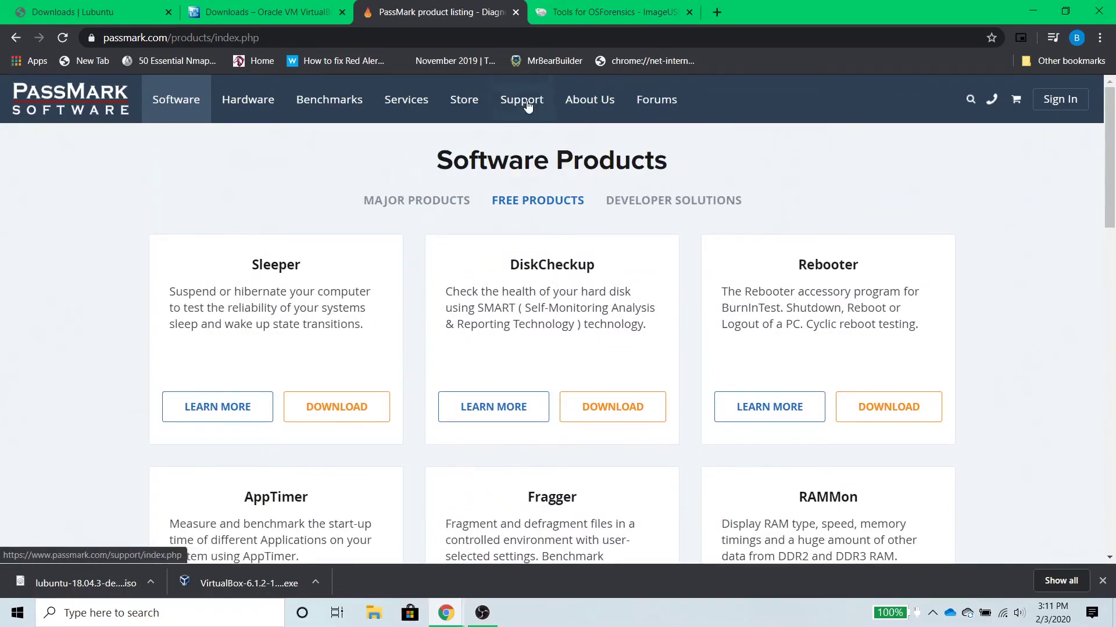
# Step: Show the Major Products list, including WirelessMon 4.0, MemTest86 8.2 and Management Console
pyautogui.click(384, 208)
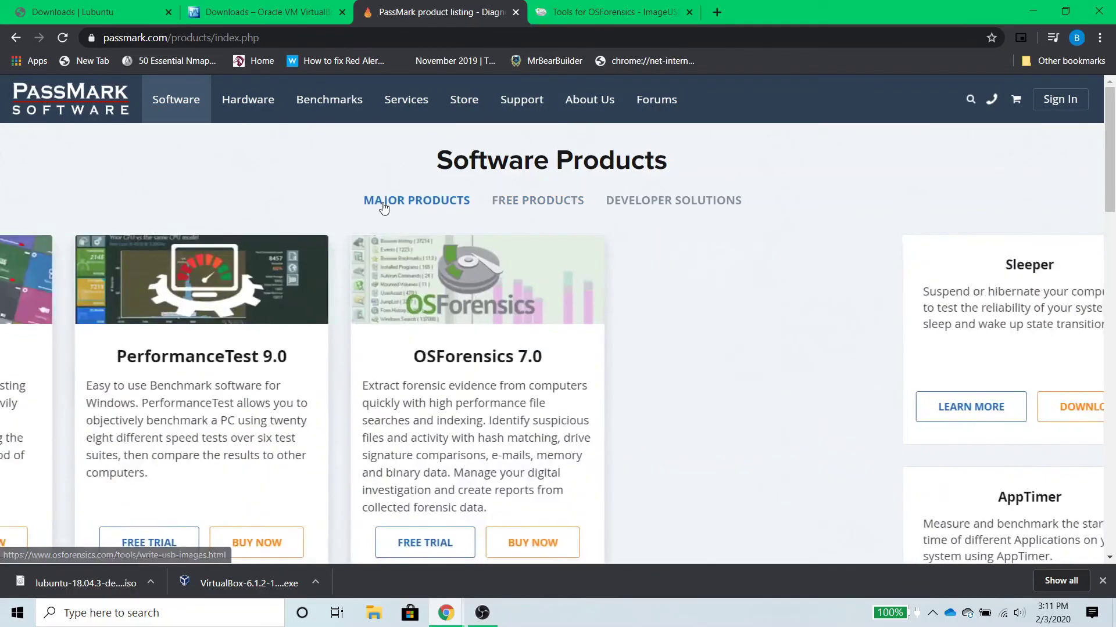
pyautogui.scroll(-3, 475, 321)
pyautogui.scroll(-10, 475, 320)
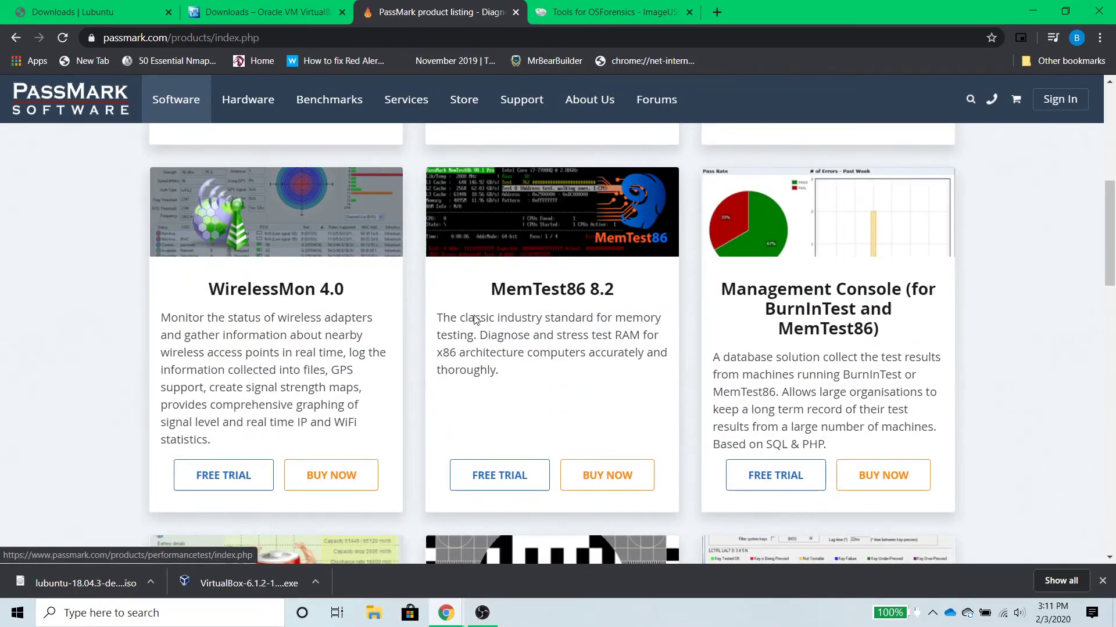